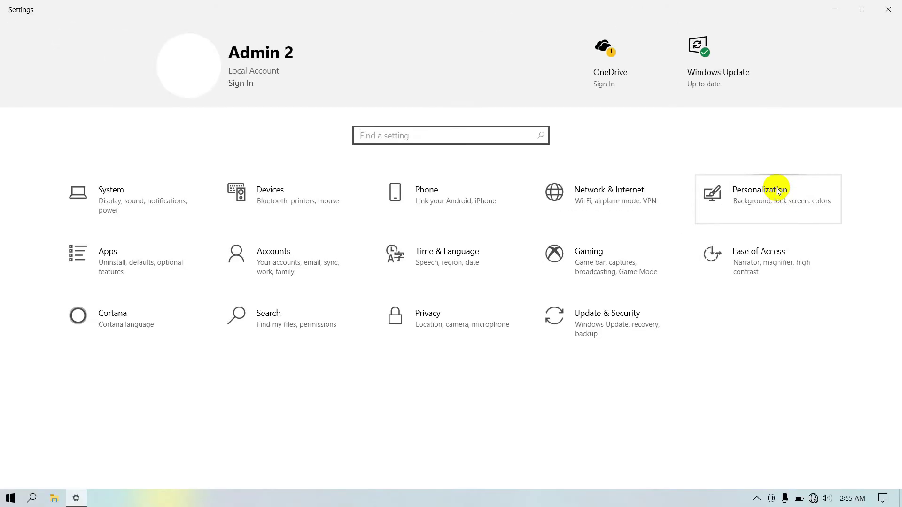
Step: Open the color personalization settings and set the color mode to Dark
click(778, 191)
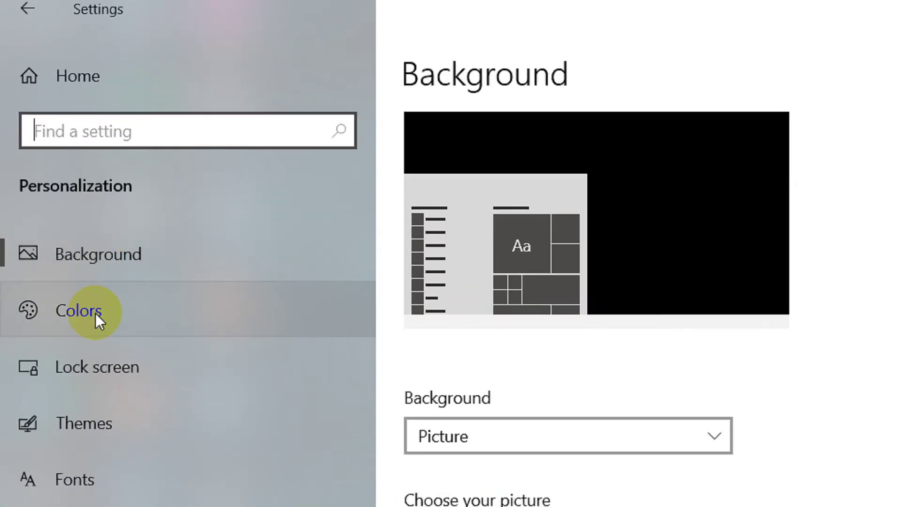
click(96, 315)
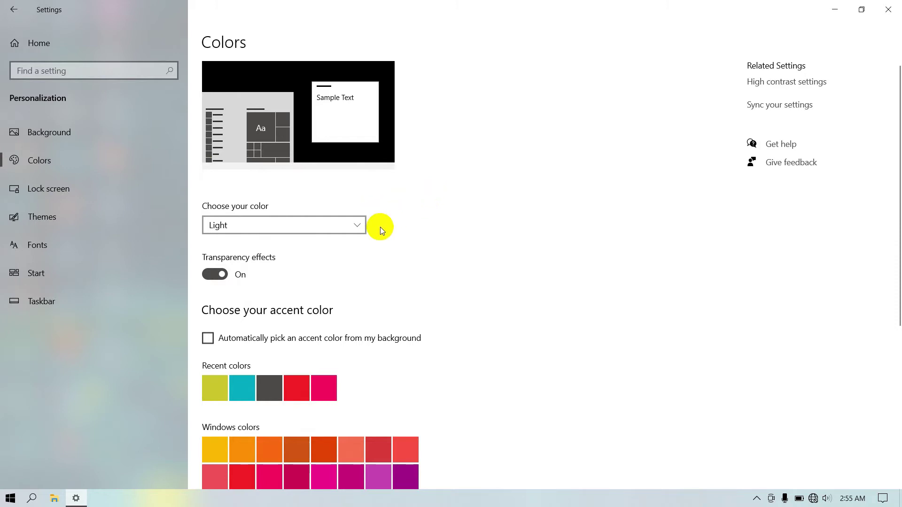
scroll(379, 226, down, 2)
scroll(390, 202, up, 2)
click(360, 228)
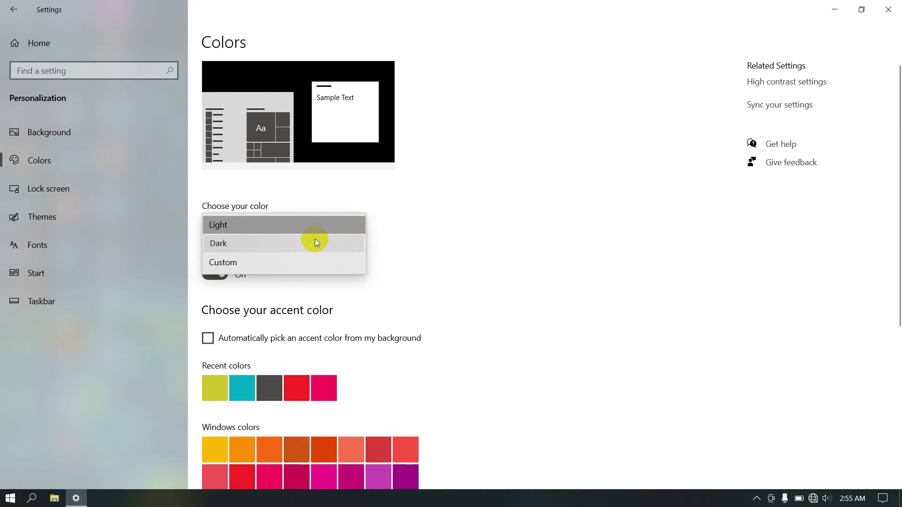
click(315, 242)
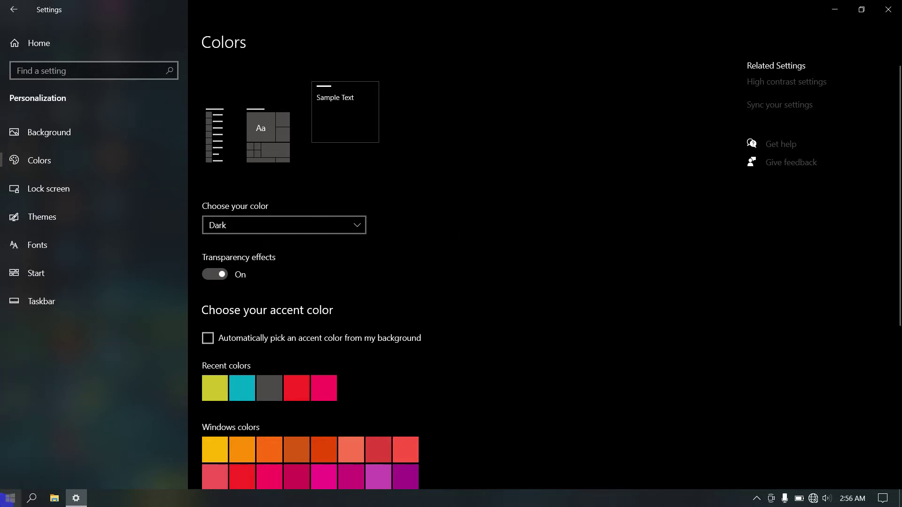
Step: Examine how the Start menu, the desktop and File Explorer look with the Dark color mode
click(11, 498)
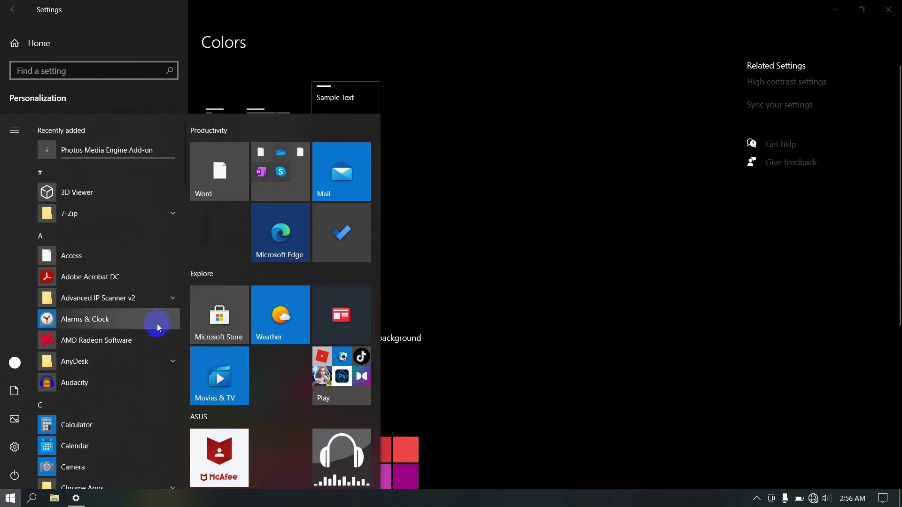
click(76, 498)
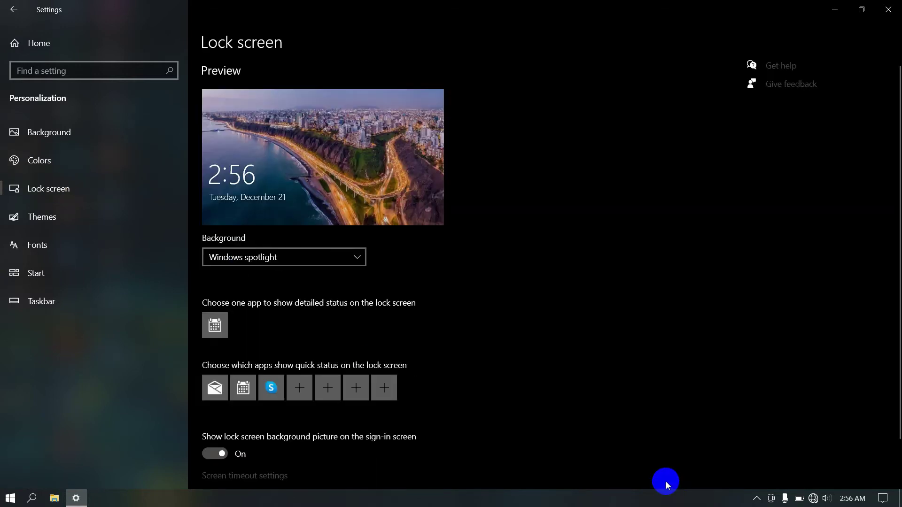
click(899, 498)
right_click(391, 219)
click(416, 256)
click(11, 498)
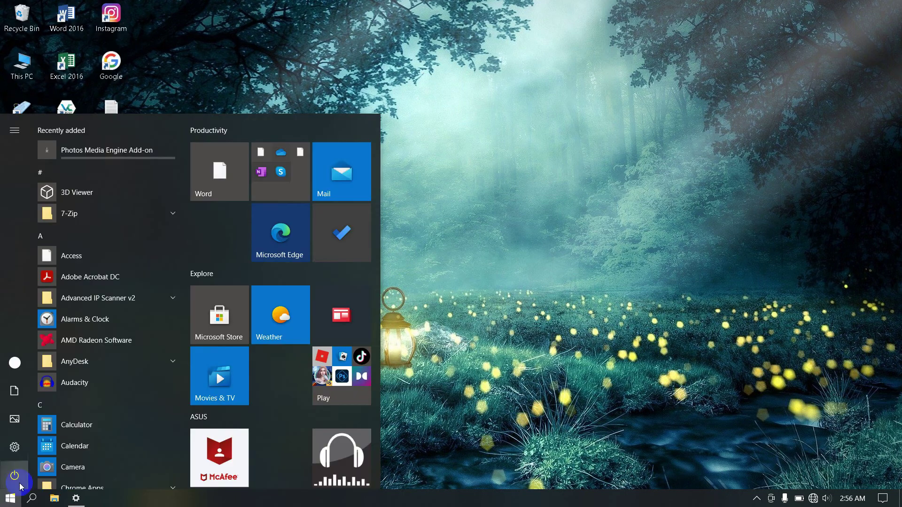
click(55, 499)
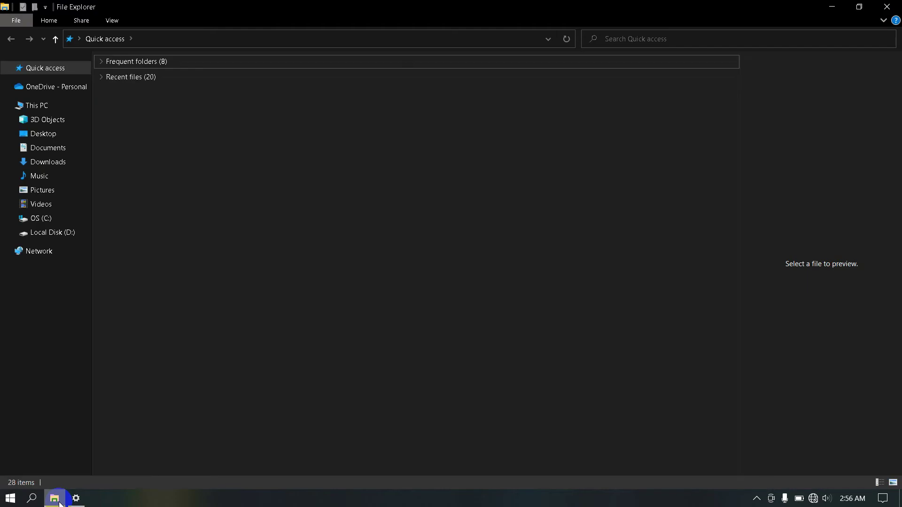
click(57, 499)
click(79, 500)
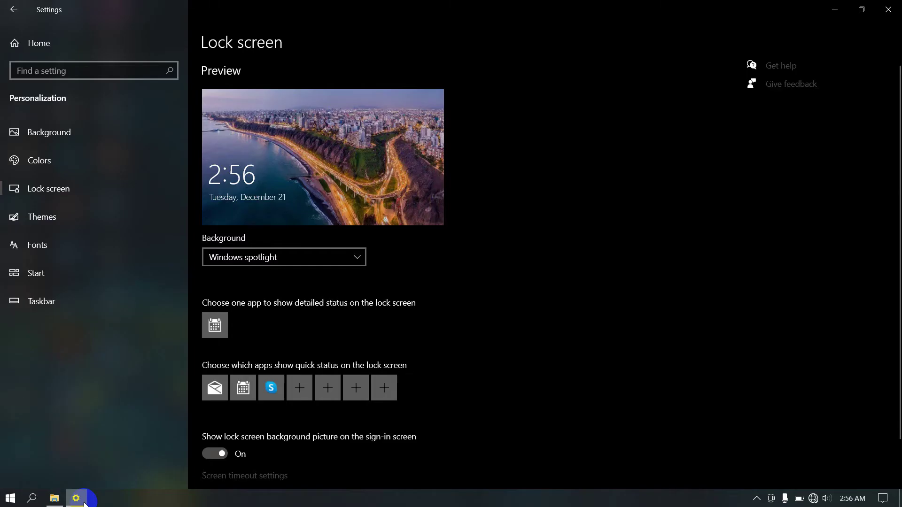
Step: Minimize Settings, launch Calculator and move its window clear of the desktop icons
click(84, 501)
click(10, 498)
text(cal)
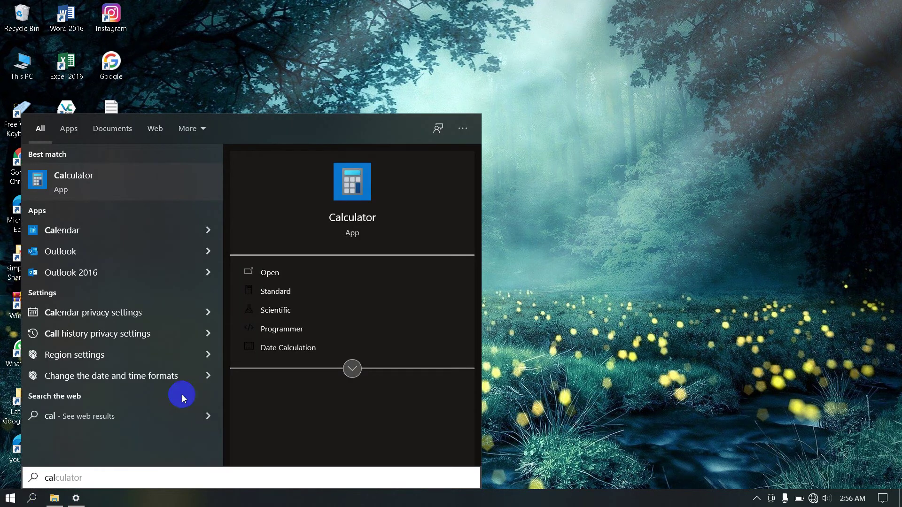
key(Return)
drag(77, 10, 299, 115)
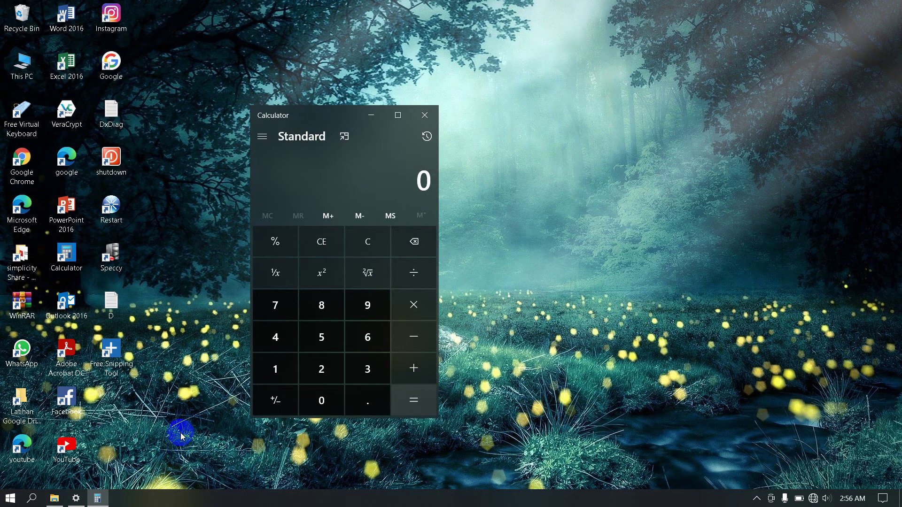
Step: Return to the color personalization settings and set the color mode to Custom
click(76, 497)
click(89, 162)
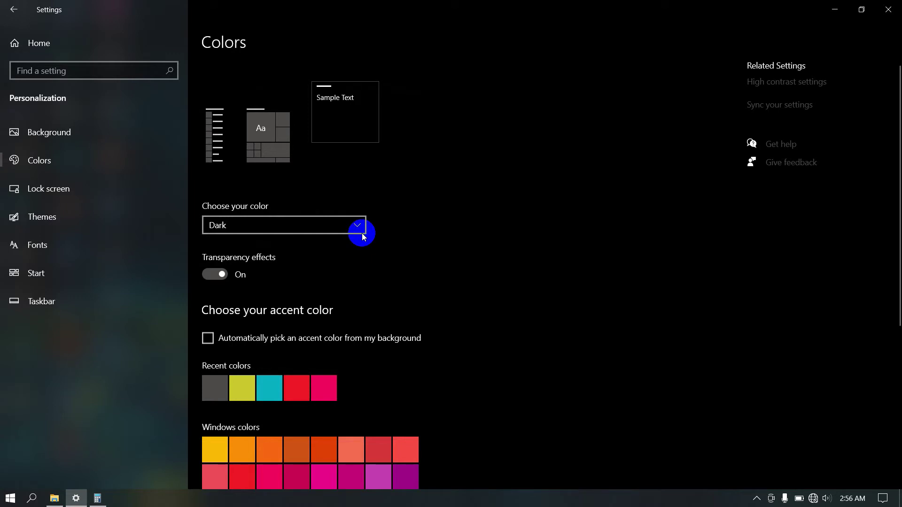
click(362, 230)
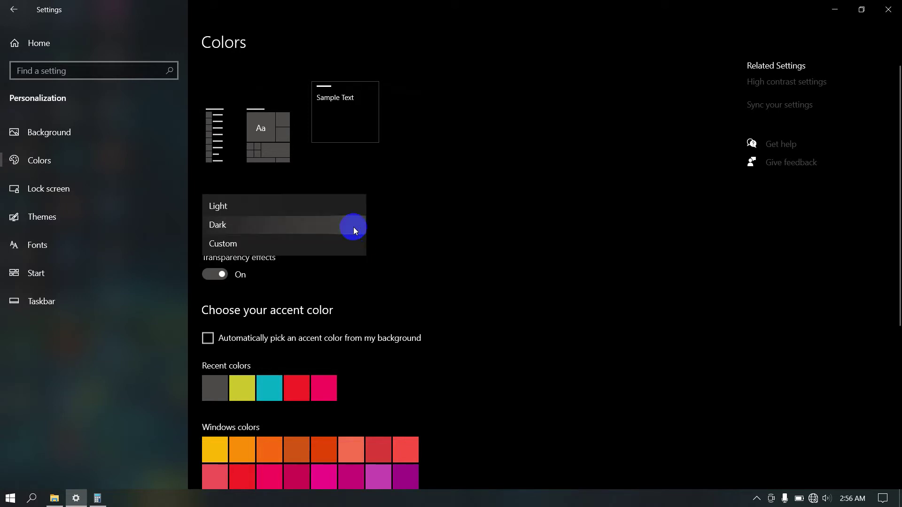
click(292, 244)
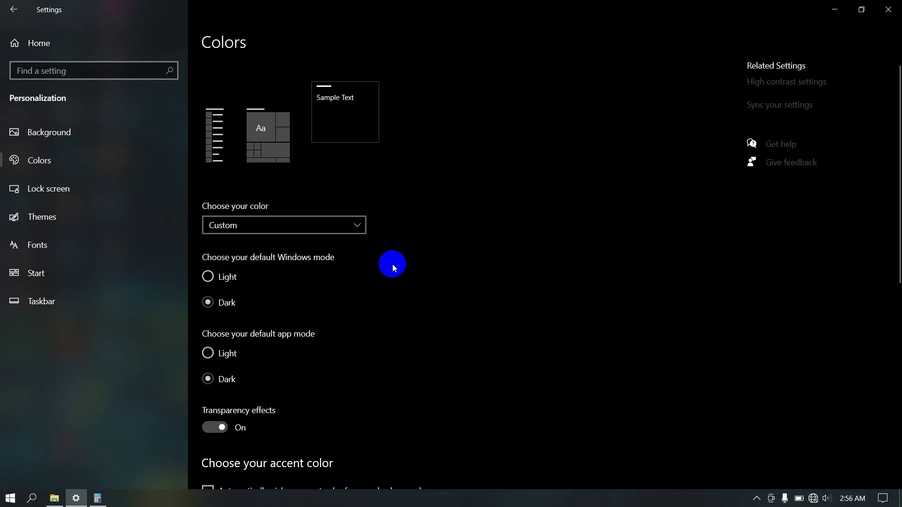
scroll(393, 264, down, 2)
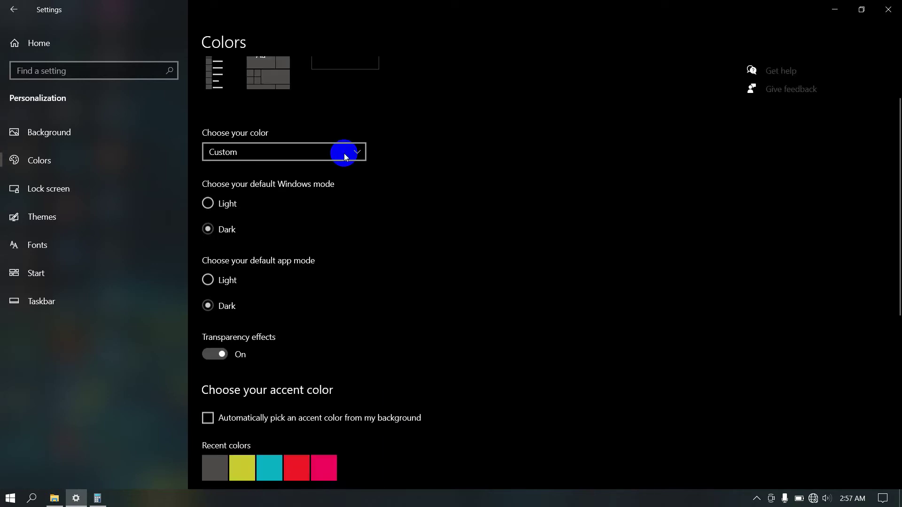
click(344, 154)
click(305, 153)
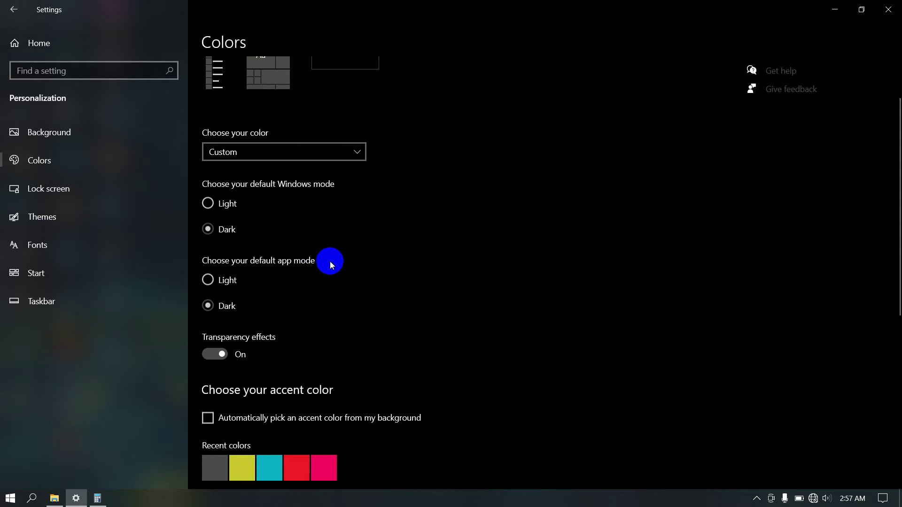
Step: Set the default app mode to Light, then compare how Calculator and the Start menu look
click(97, 498)
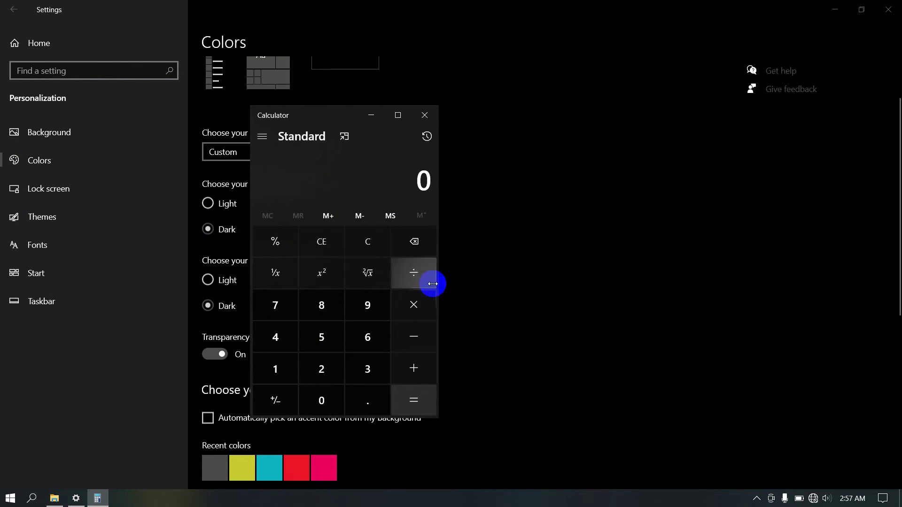
click(469, 286)
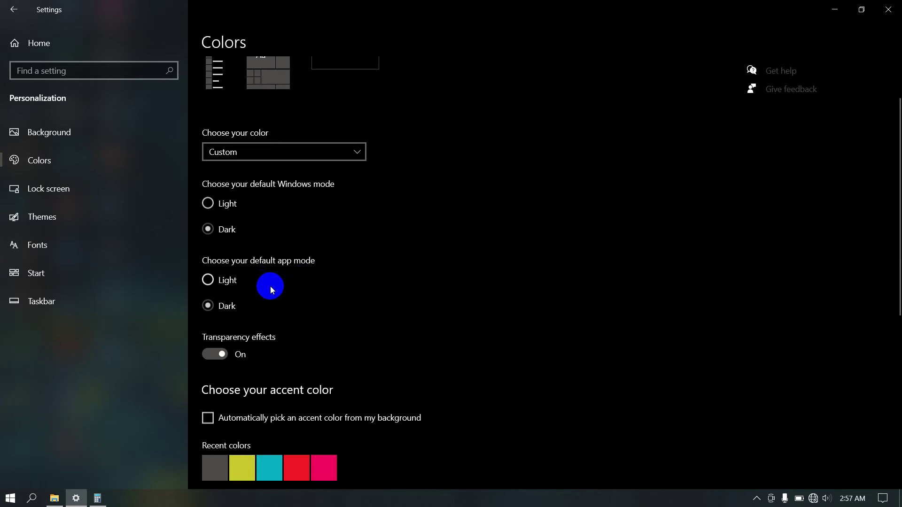
click(226, 287)
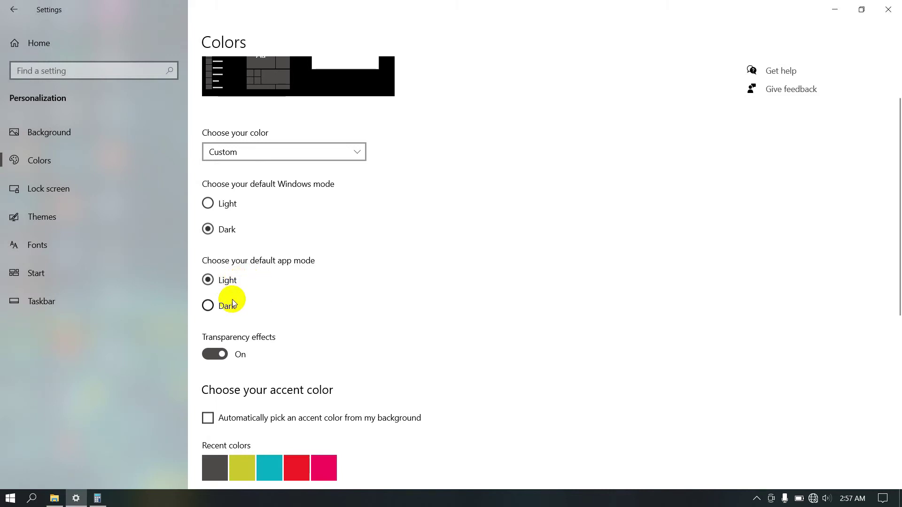
click(97, 497)
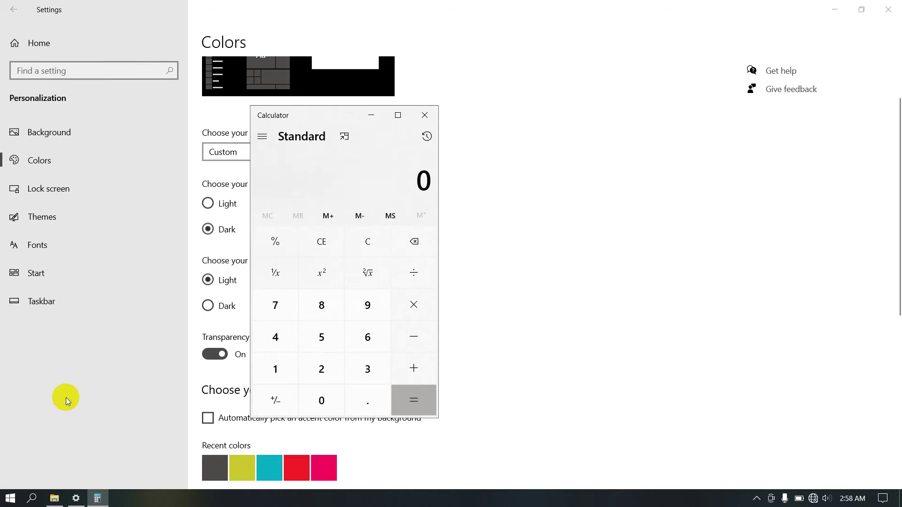
click(10, 499)
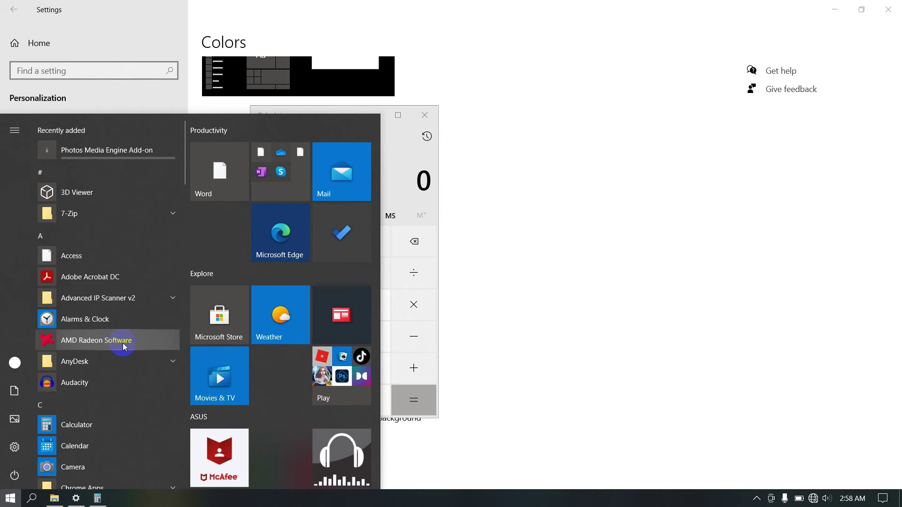
click(536, 285)
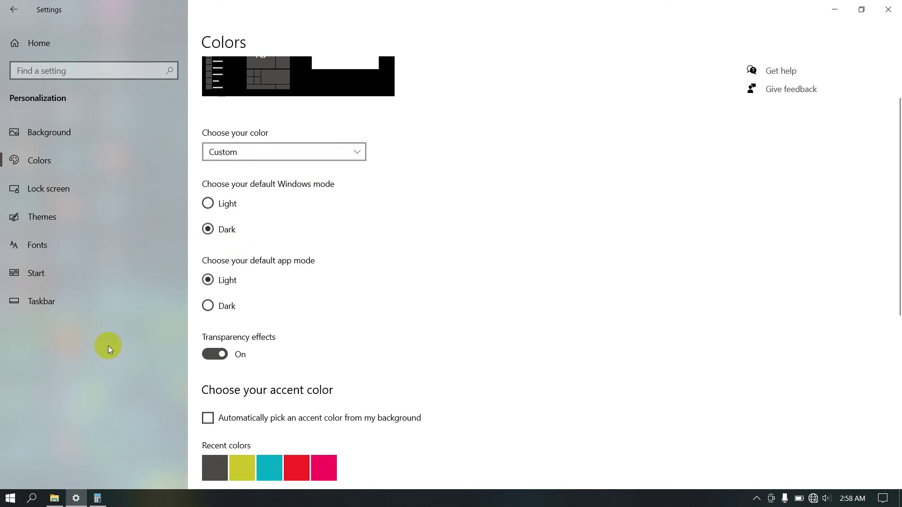
key(super)
key(super)
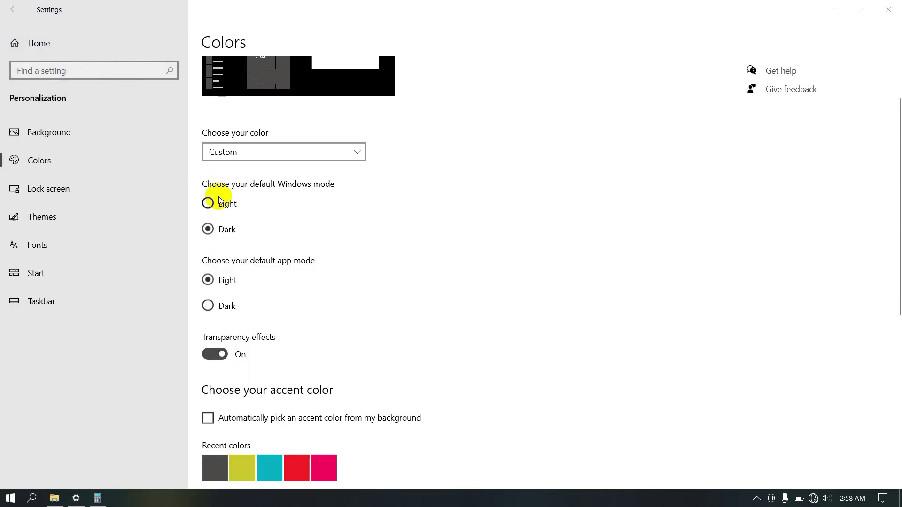
Step: Set the default Windows mode to Light and check the Start menu's appearance
click(238, 204)
click(9, 499)
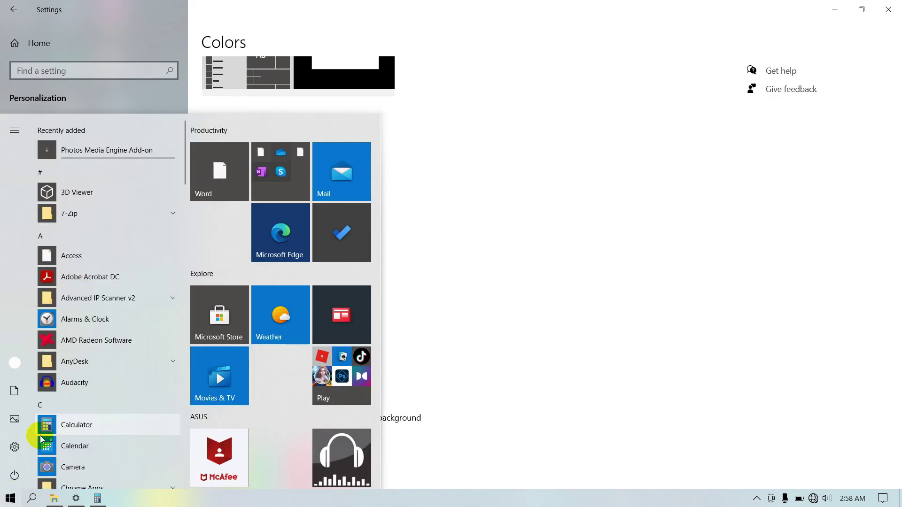
click(458, 255)
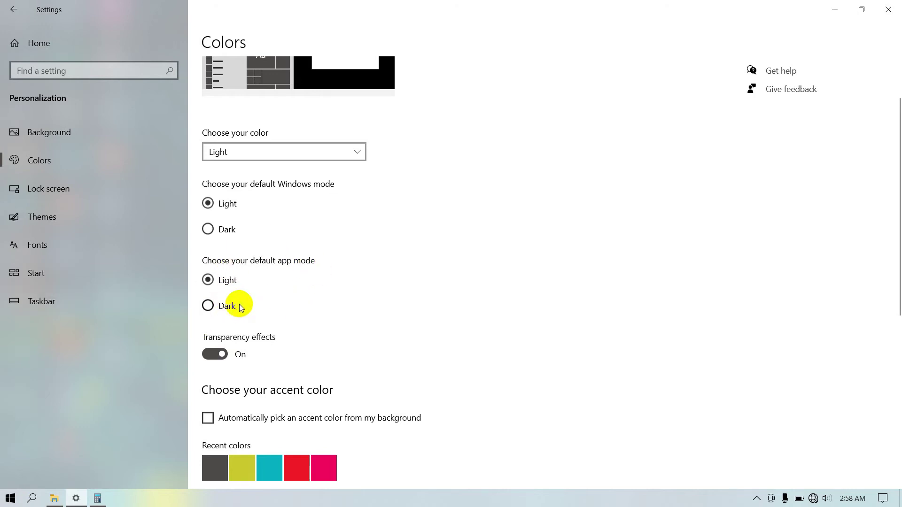
Step: Set the default app mode to Dark and check how Calculator and the Start menu look
click(224, 309)
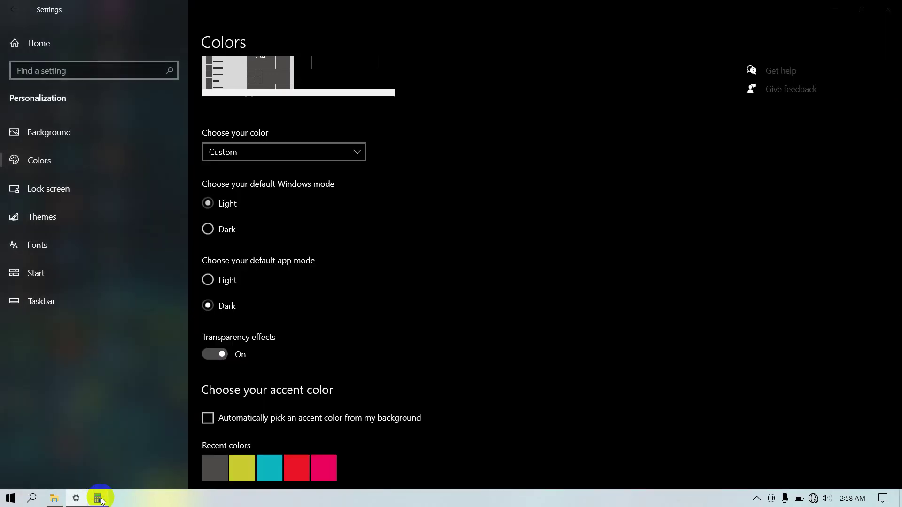
click(100, 499)
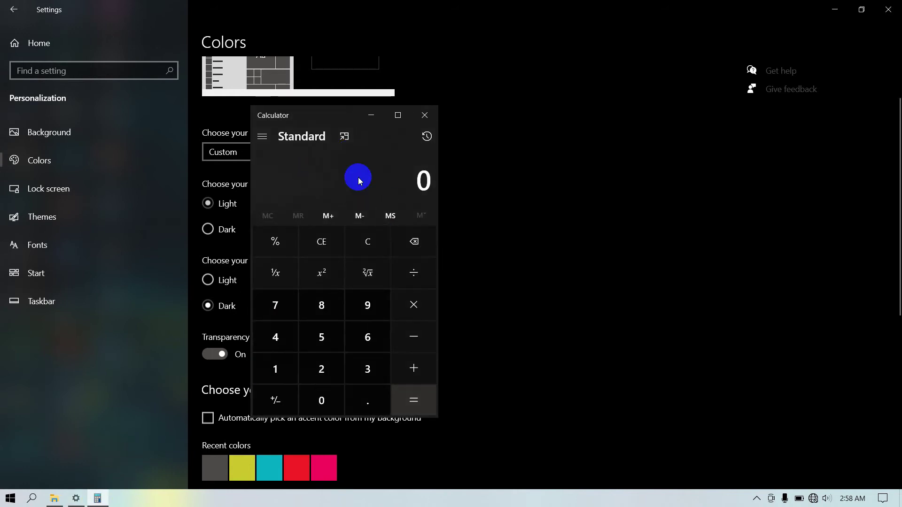
key(super)
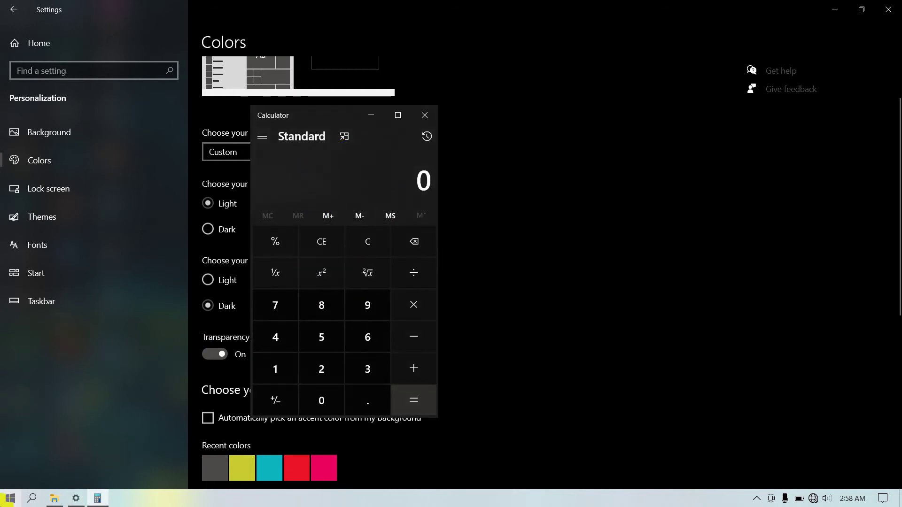
click(10, 499)
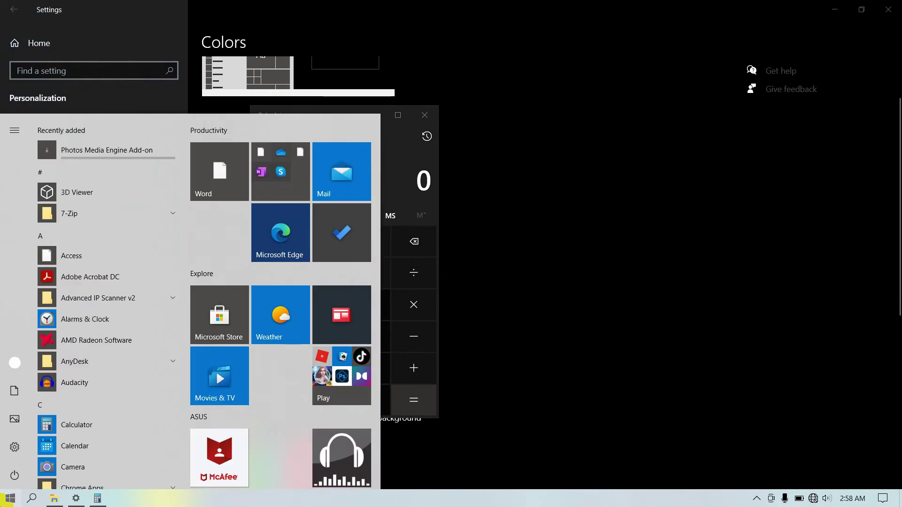
click(224, 297)
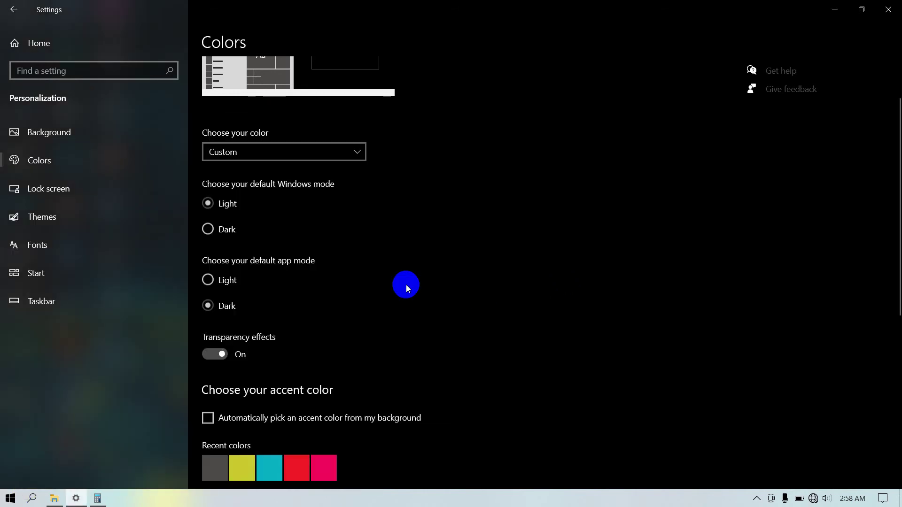
Step: Set the default Windows mode to Dark
scroll(350, 269, up, 1)
scroll(349, 270, up, 1)
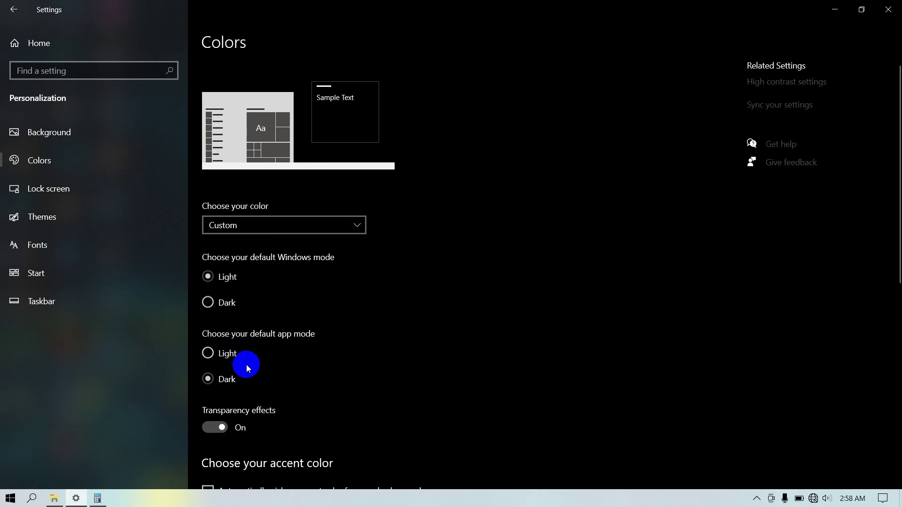
click(225, 303)
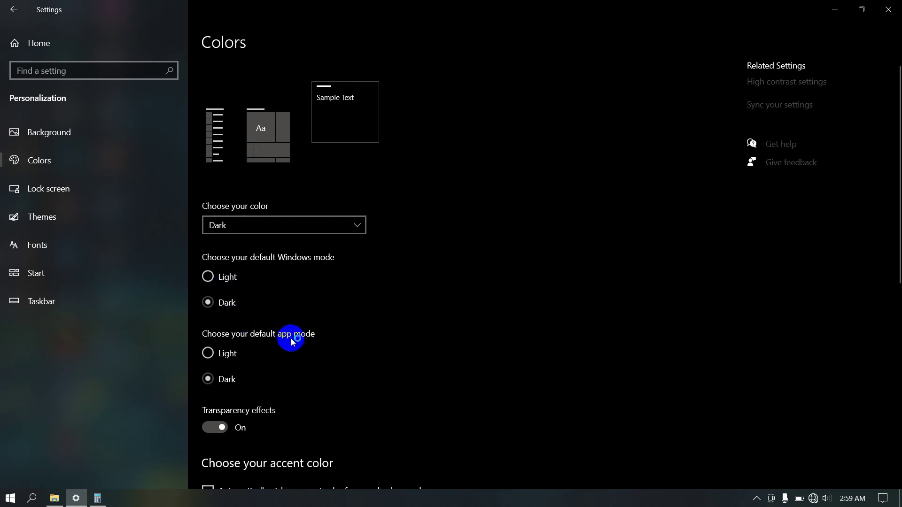
Step: Set the overall color mode to Light and refresh the desktop
scroll(291, 334, down, 2)
scroll(291, 334, up, 2)
click(356, 225)
click(319, 211)
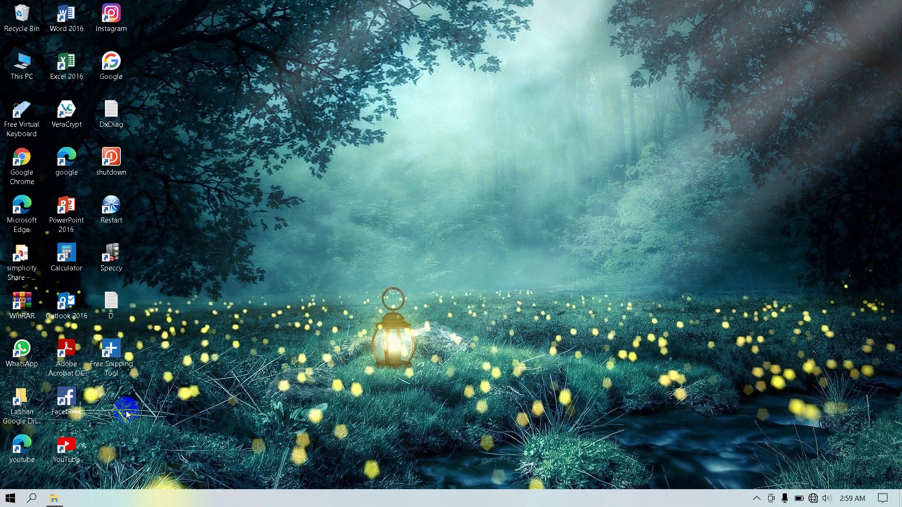
right_click(323, 279)
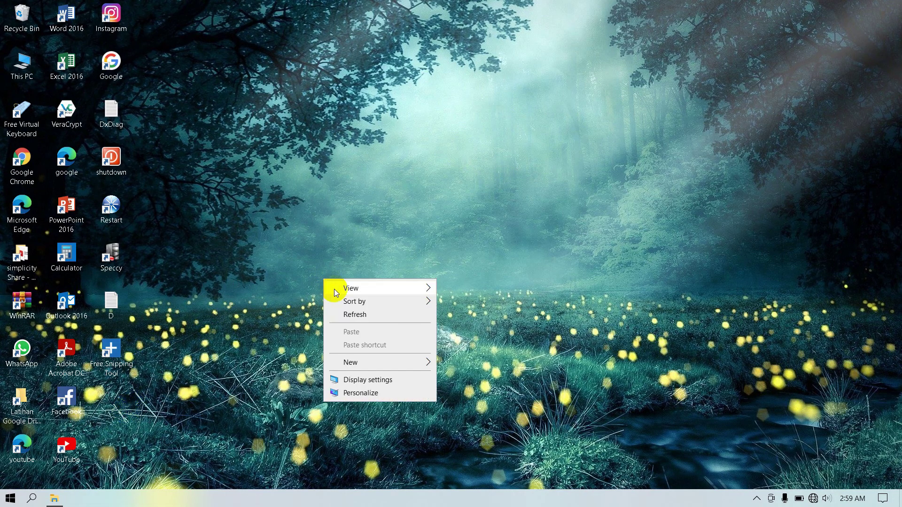
click(345, 316)
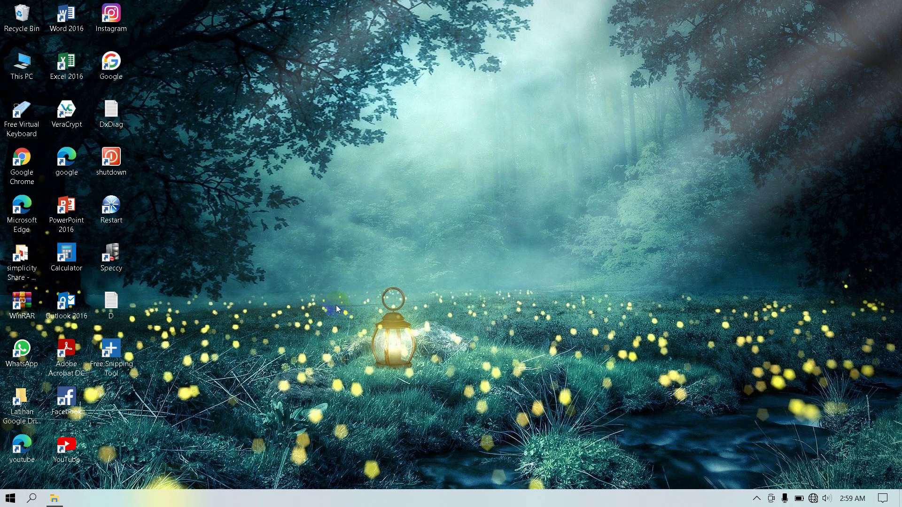
Step: Open the Colors page of the Personalization settings
click(10, 498)
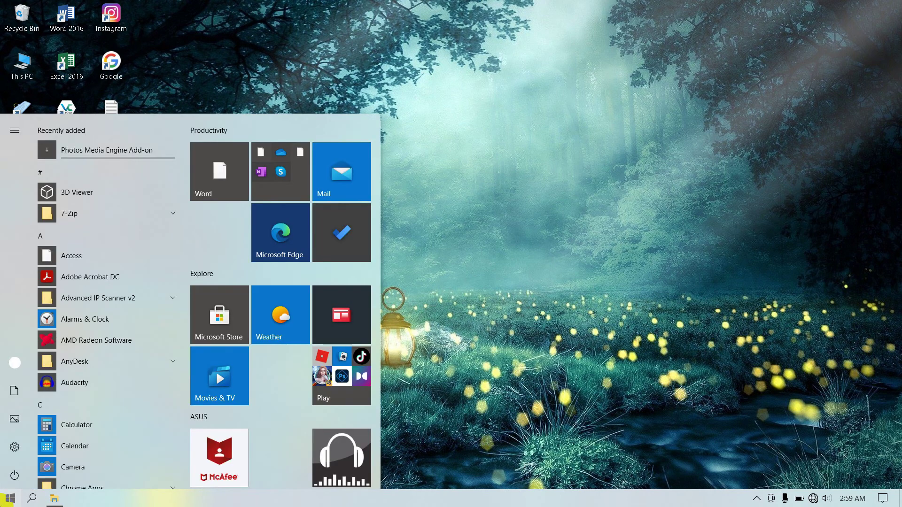
mouse_move(17, 447)
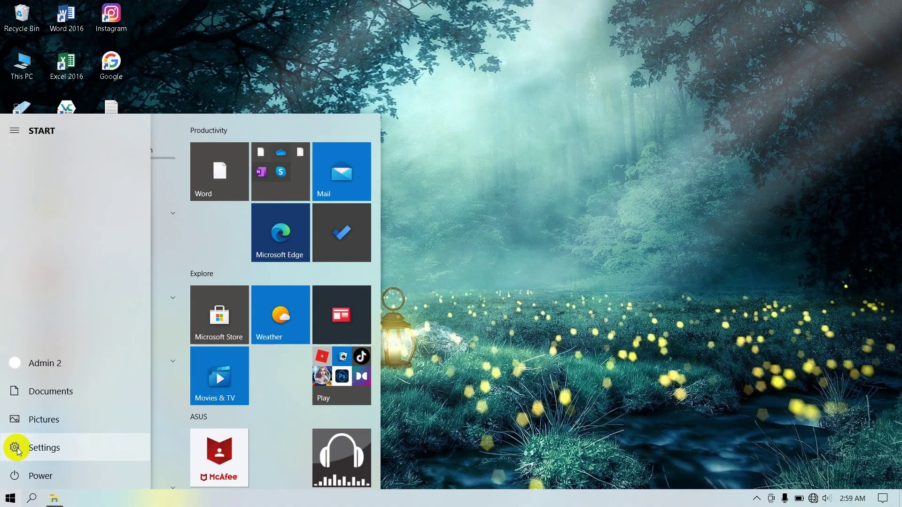
click(29, 402)
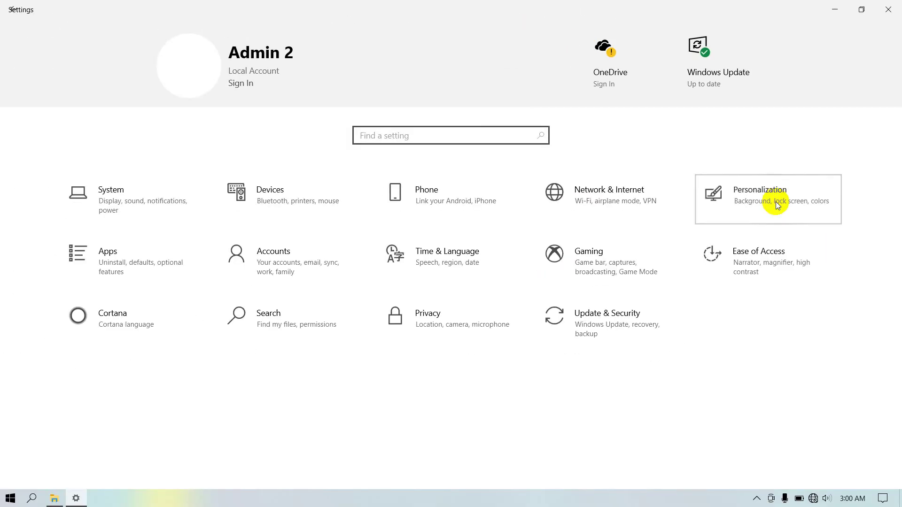
click(776, 201)
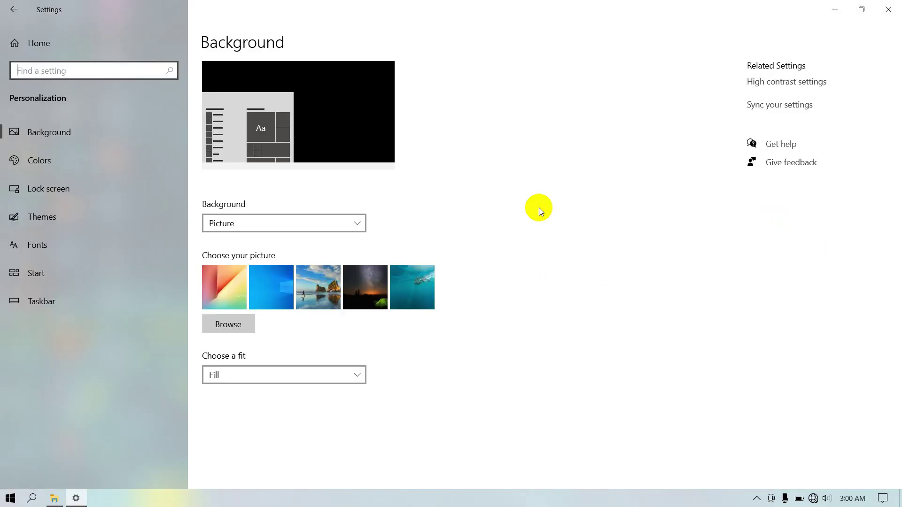
click(59, 161)
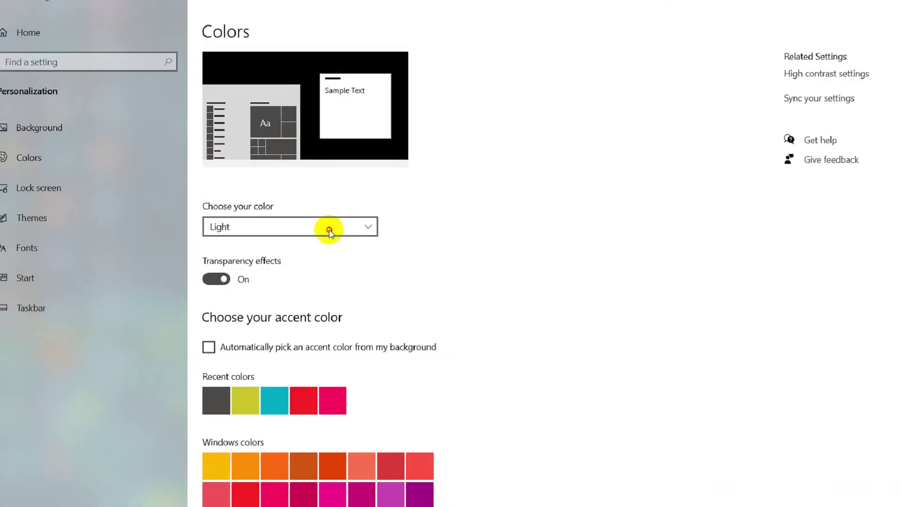
Step: Set the overall color mode to Dark and check the Start menu's appearance
click(329, 229)
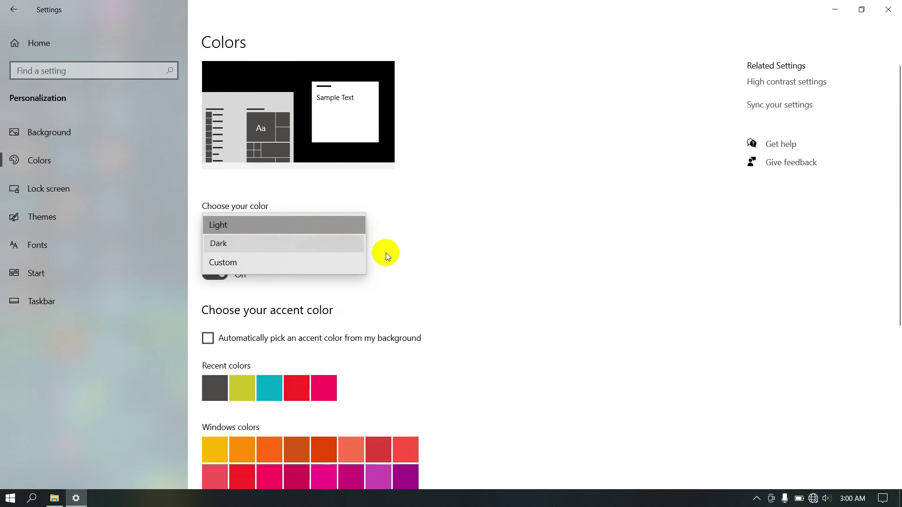
click(364, 242)
click(10, 498)
click(9, 498)
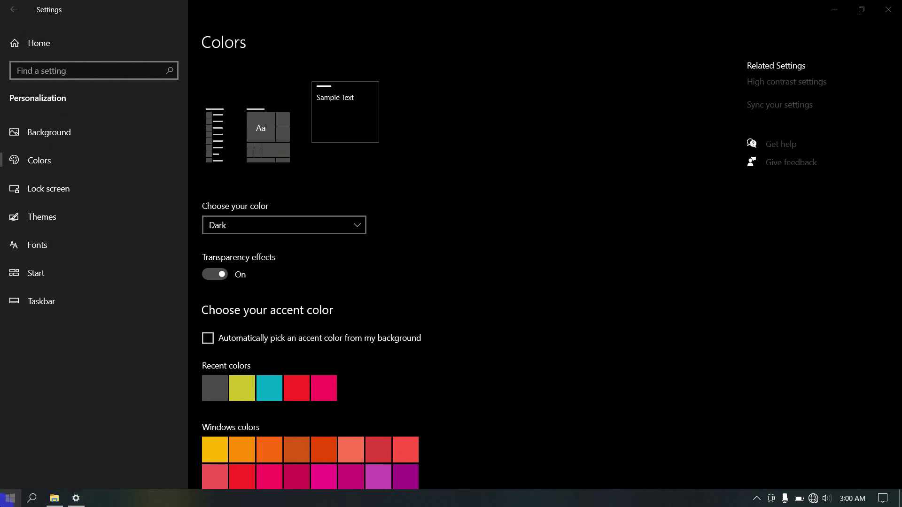
Step: Search for "calc", launch Calculator to check its appearance, and minimize it
click(10, 498)
text(calc)
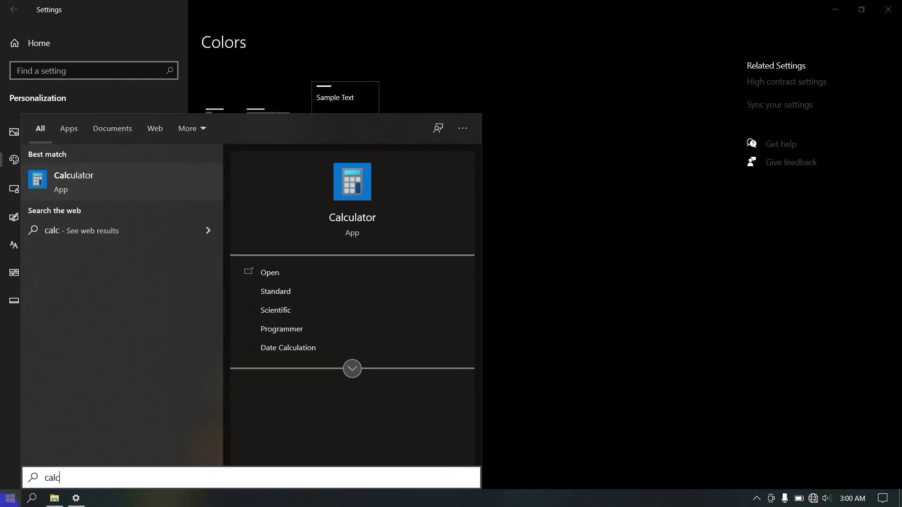
key(Return)
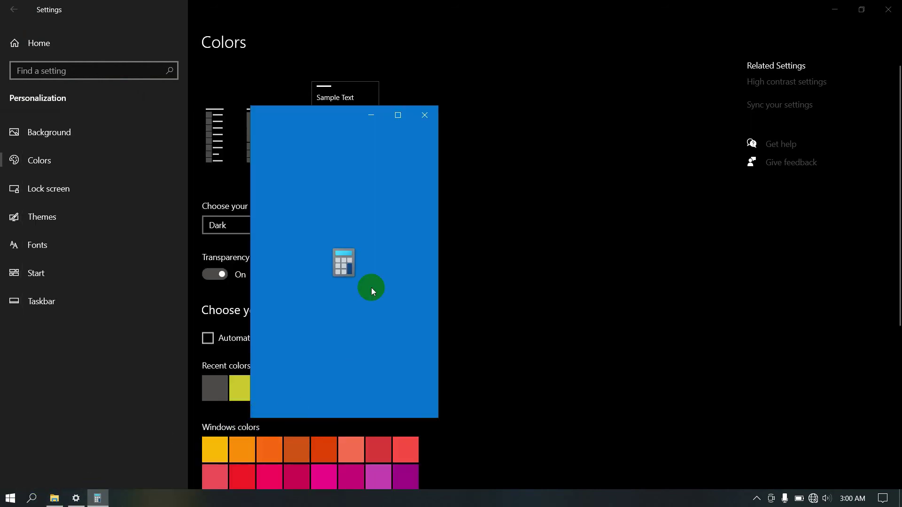
click(371, 115)
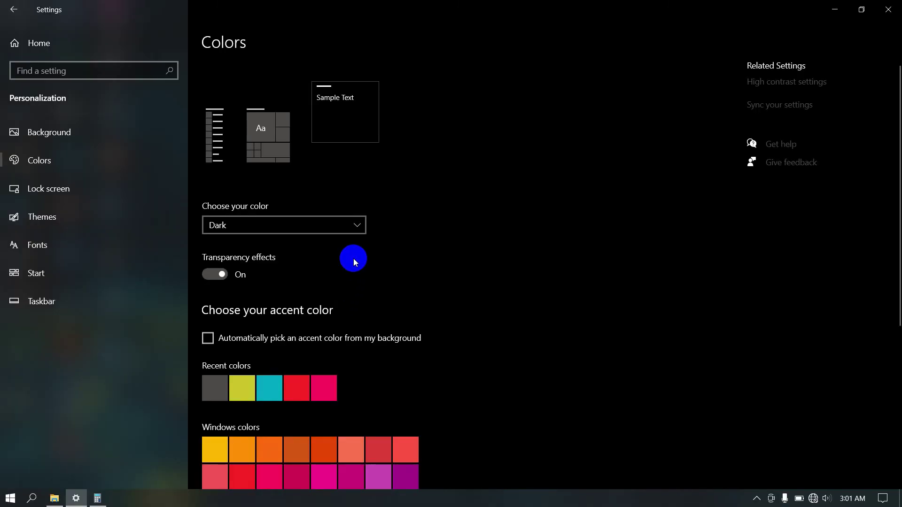
Step: Set the overall color mode to Custom and check the Start menu's appearance
click(355, 227)
click(323, 244)
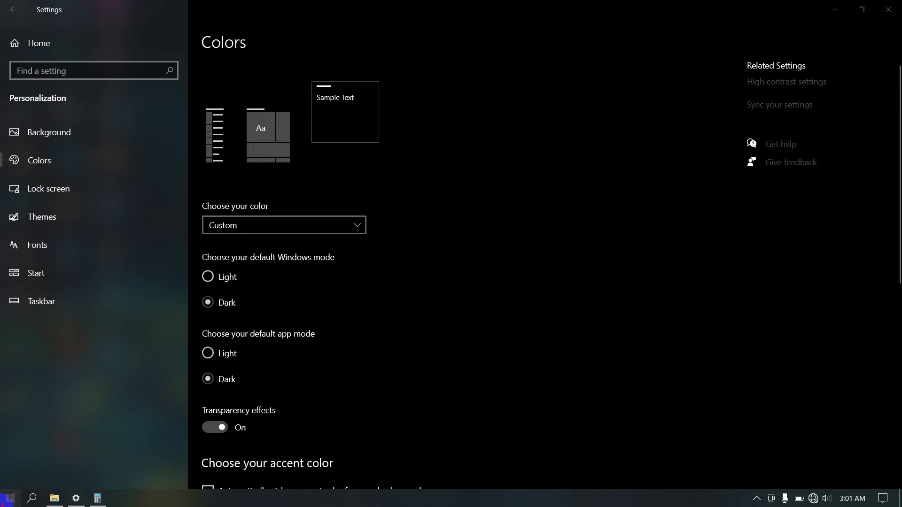
click(10, 498)
click(11, 497)
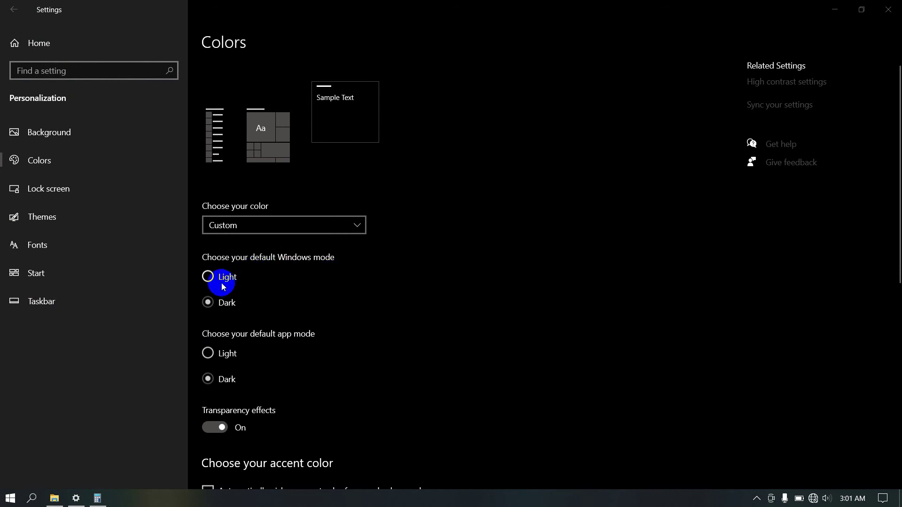
Step: Set the default Windows mode to Light under the Custom color option and check how the Start menu looks
click(208, 277)
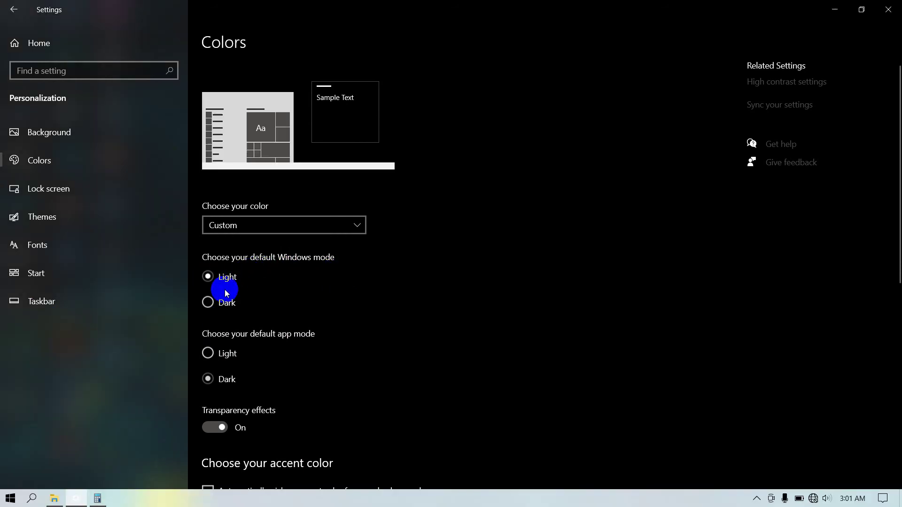
key(super)
key(super)
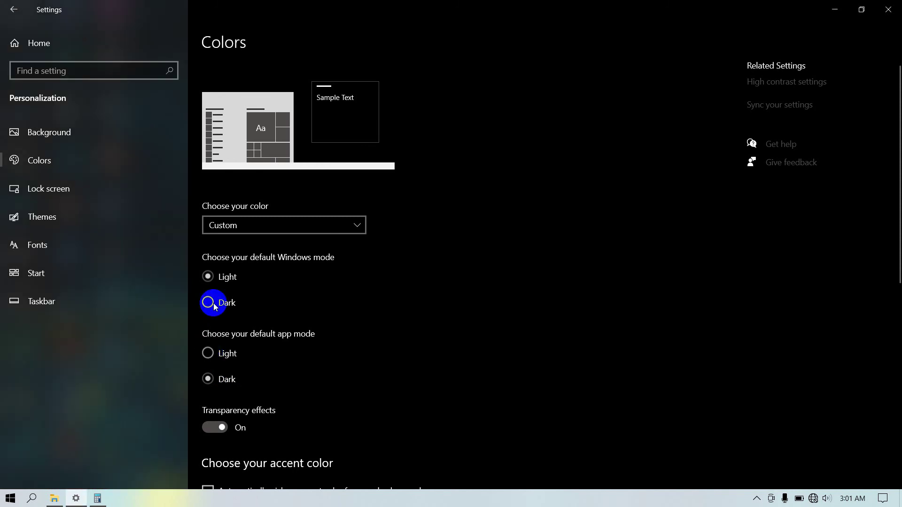
Step: Set the default app mode to Light and the default Windows mode to Dark, and bring up Calculator for comparison
click(207, 353)
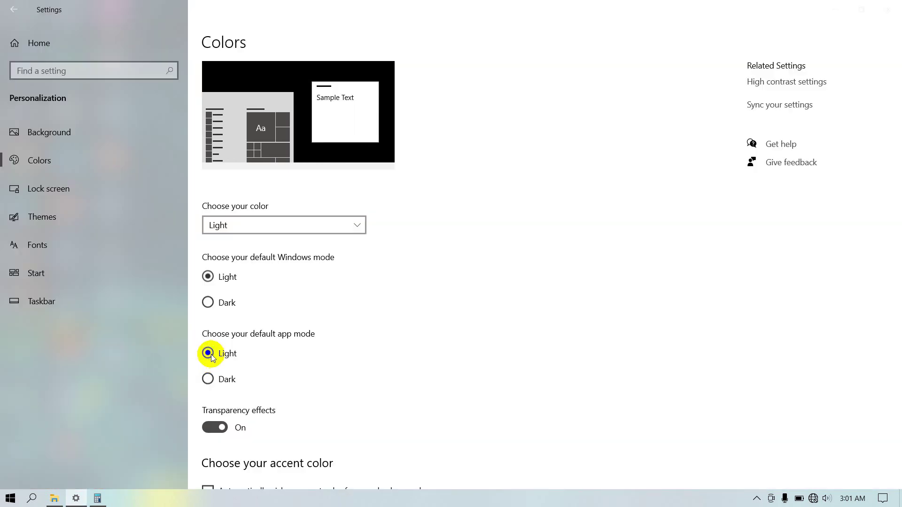
click(207, 302)
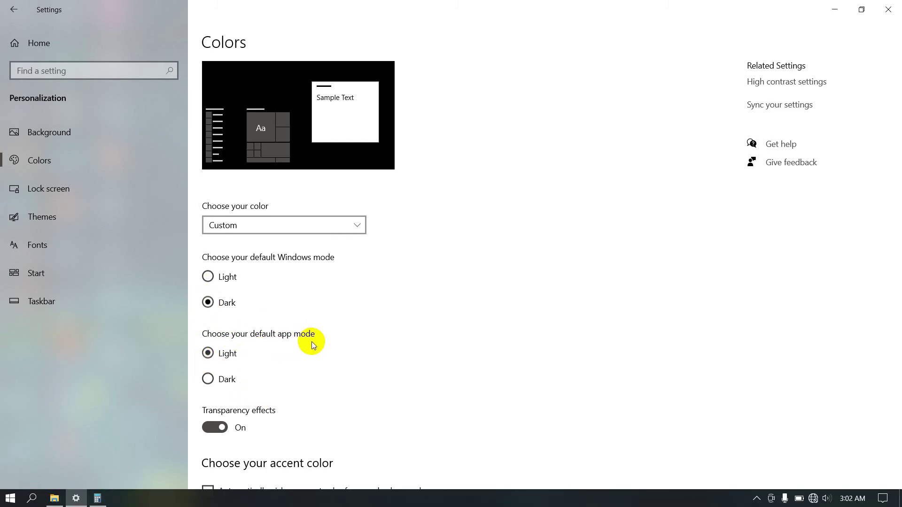
click(98, 498)
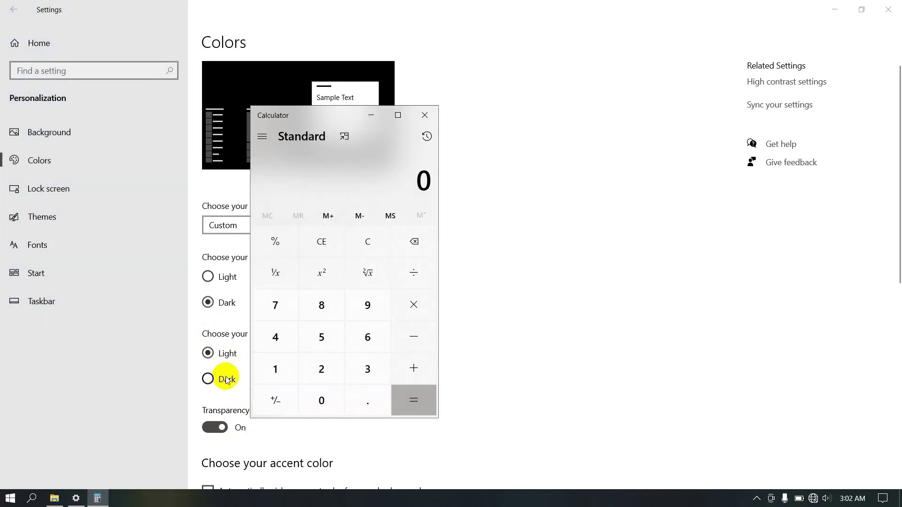
Step: Set the default app mode to Dark, move Calculator clear of the color options to compare, and close it
click(209, 379)
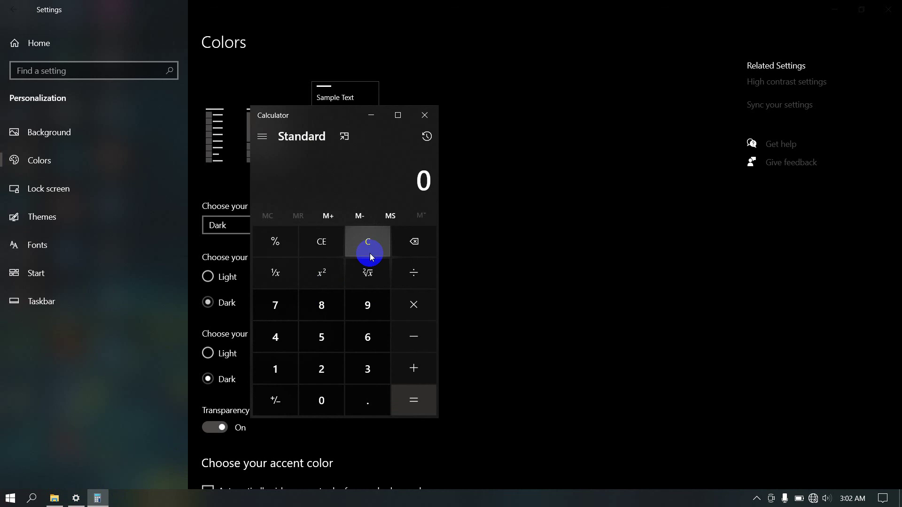
drag(316, 117, 519, 143)
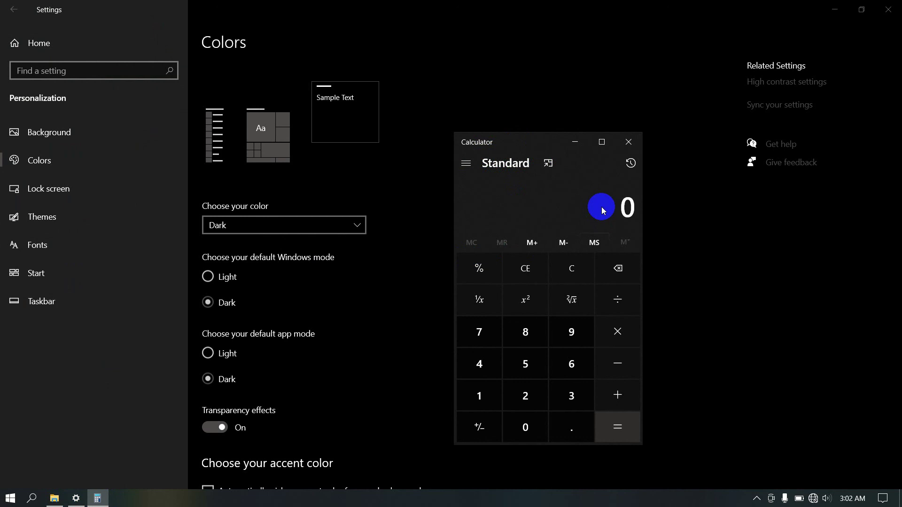
click(627, 145)
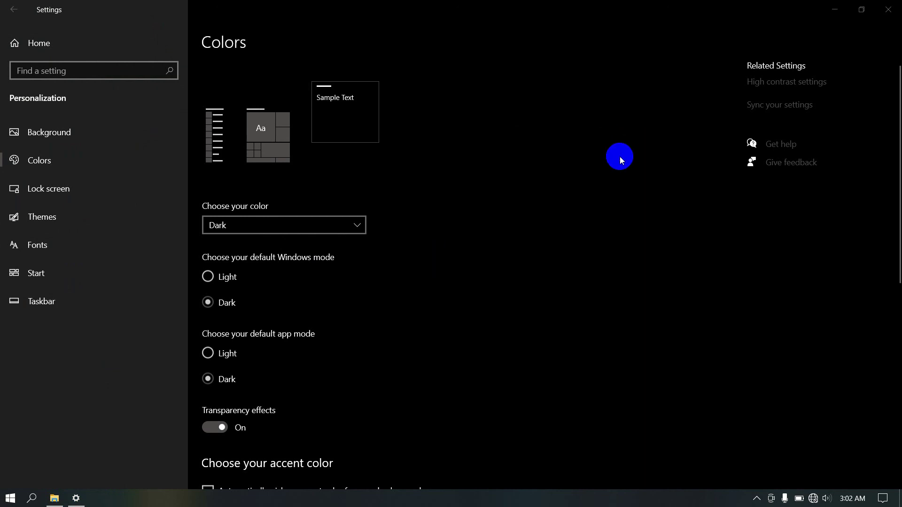